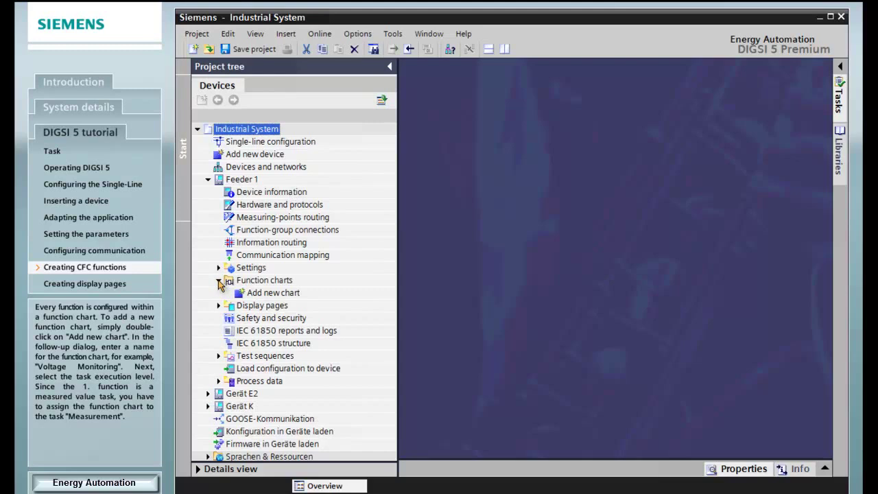
# Create a function chart named 'Voltage monitoring' on the Measurement CFC task and open it
pyautogui.doubleClick(273, 293)
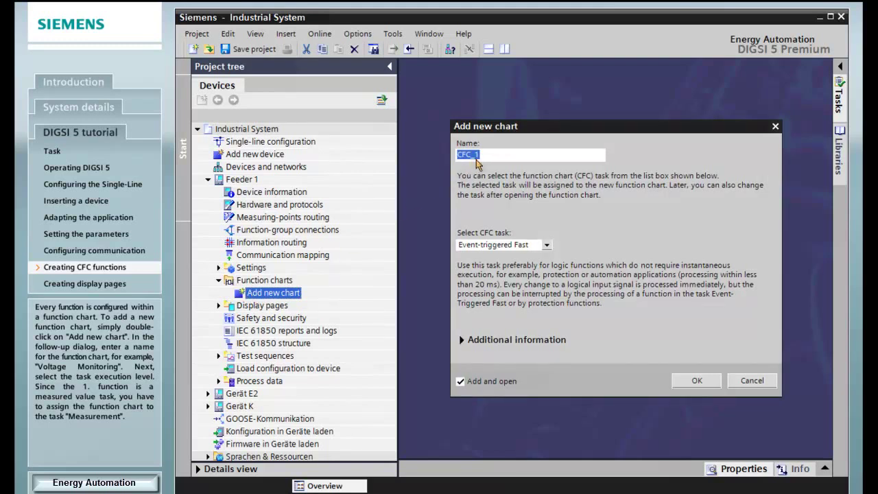
pyautogui.press('BackSpace')
pyautogui.write('Voltage monitoring')
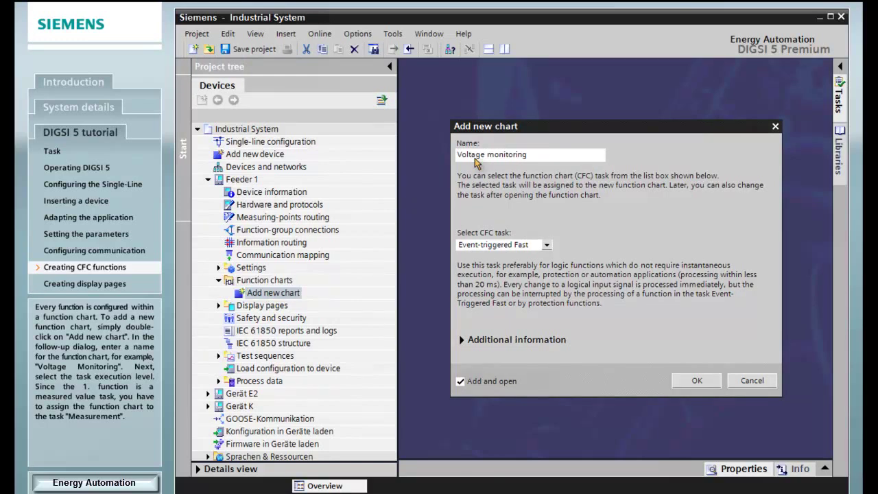
pyautogui.click(547, 245)
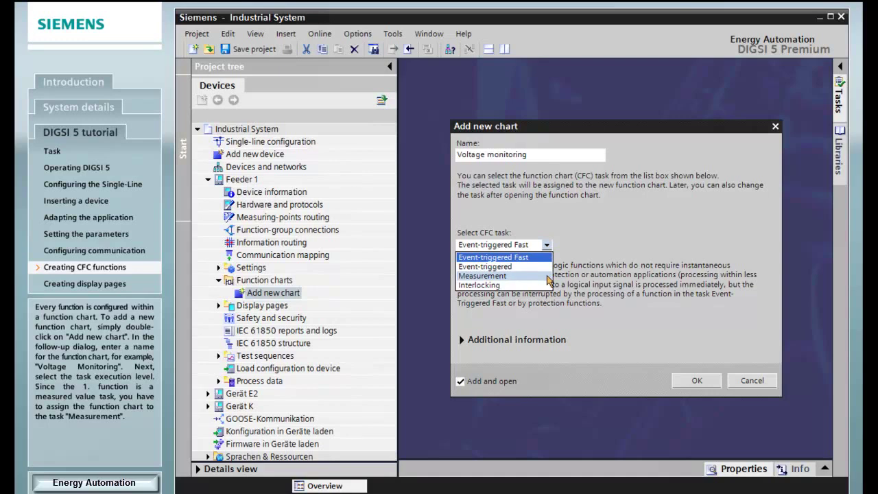
pyautogui.click(547, 275)
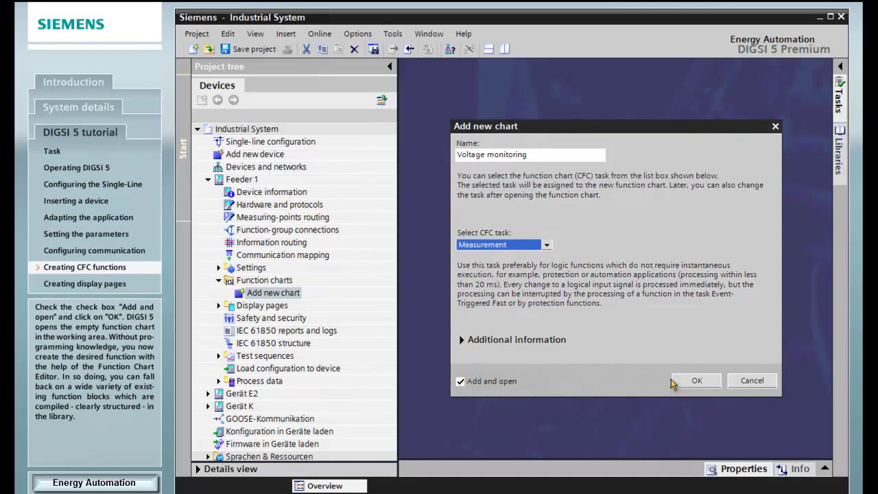
pyautogui.click(696, 381)
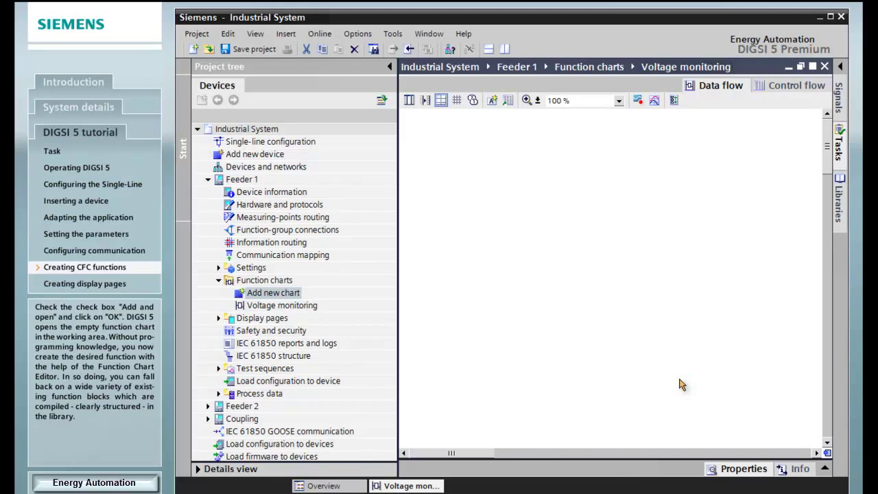
# Hide the project tree and show the Compare CFC blocks in the library, selecting LIML_R
pyautogui.click(390, 68)
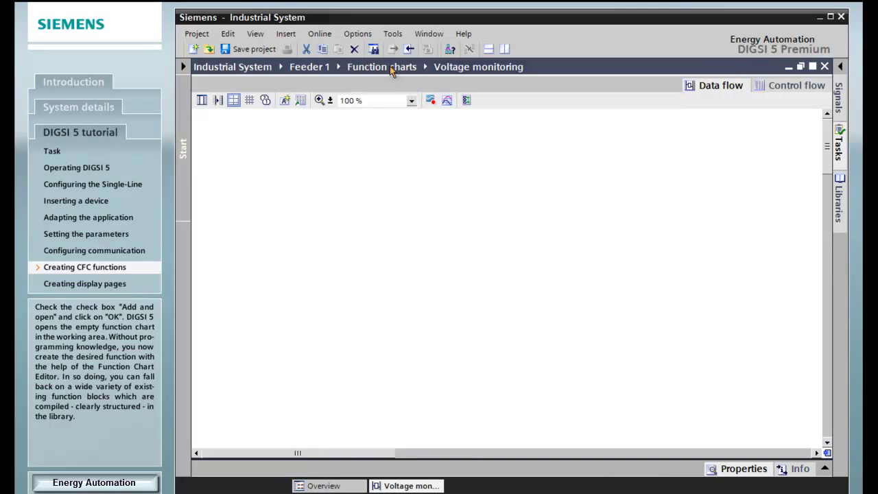
pyautogui.click(839, 232)
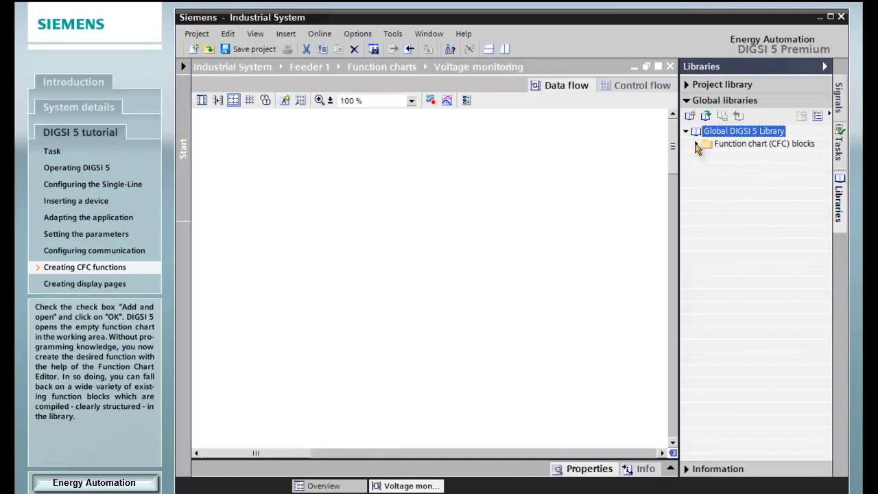
pyautogui.click(696, 144)
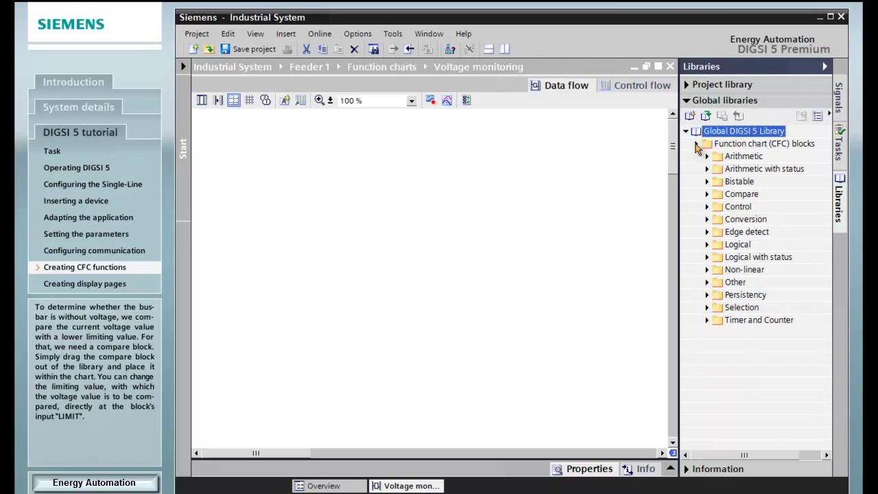
pyautogui.click(706, 194)
pyautogui.click(730, 221)
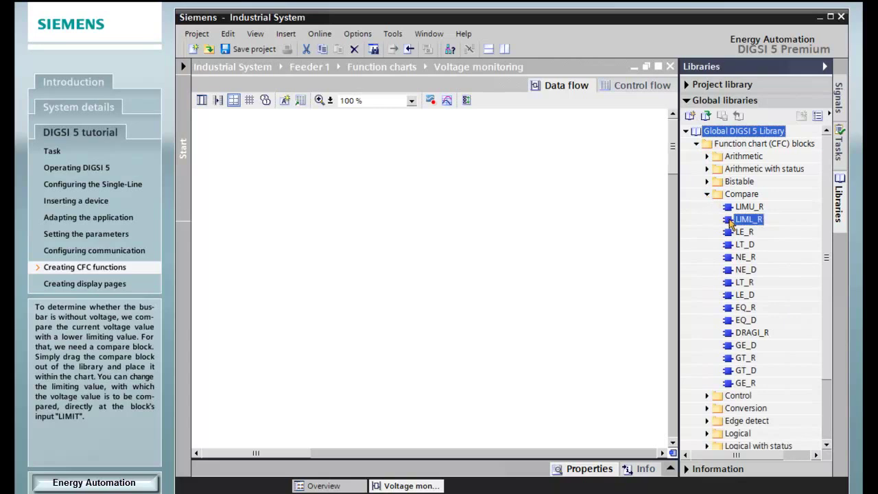
# Place a LIML_R block (liml_r_1) on the chart and set its LIMIT input to 200
pyautogui.moveTo(729, 221); pyautogui.dragTo(434, 253)
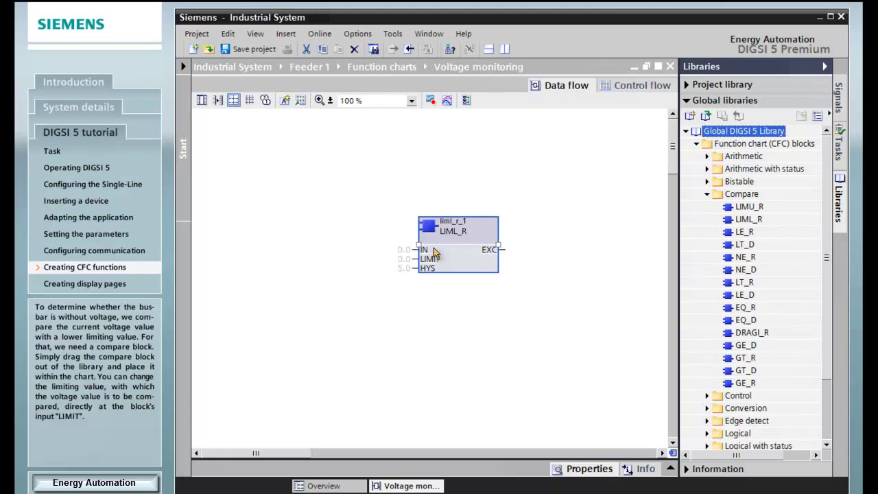
pyautogui.doubleClick(403, 259)
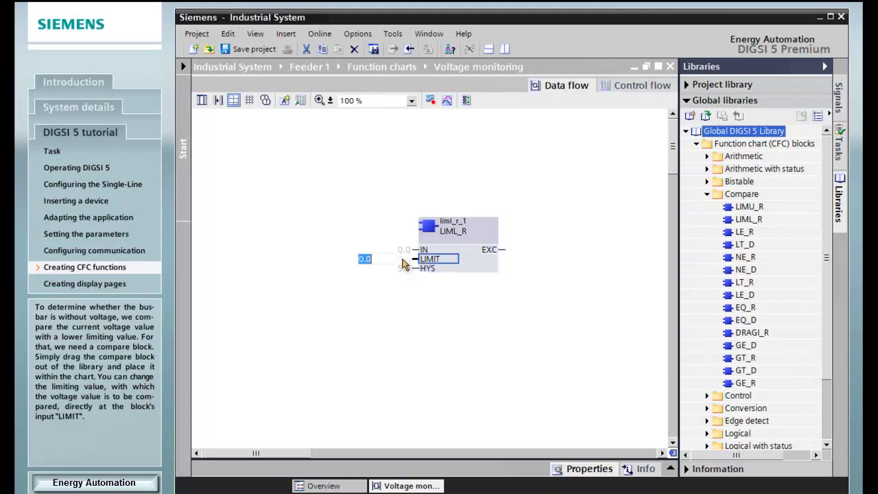
pyautogui.write('200')
pyautogui.press('Return')
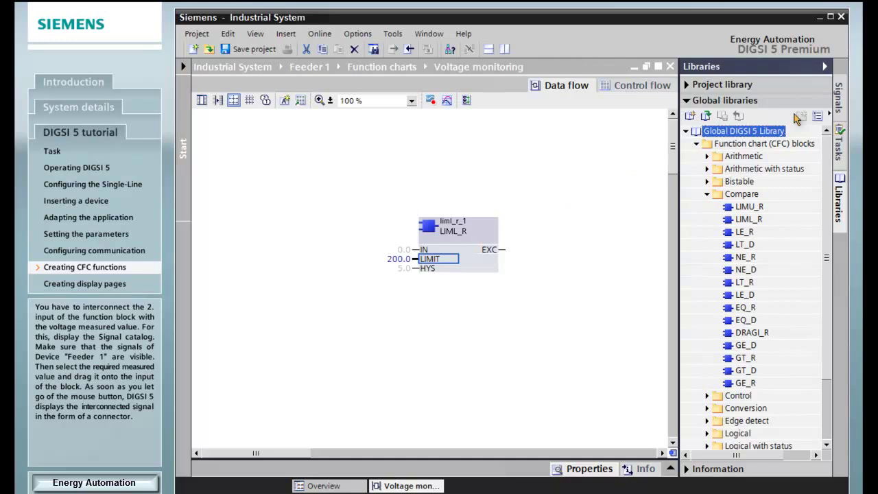
# Connect Line 1 > Operat. values 3-ph > V phs A magn. to liml_r_1's IN input
pyautogui.click(838, 96)
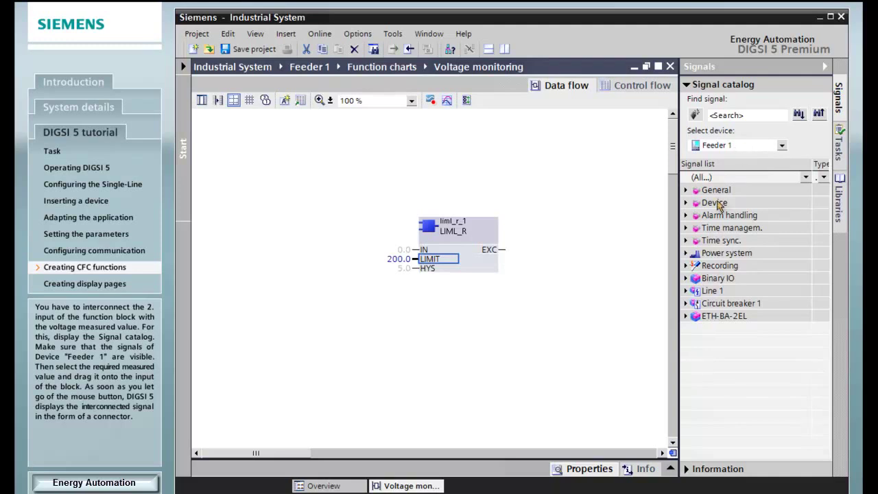
pyautogui.click(685, 292)
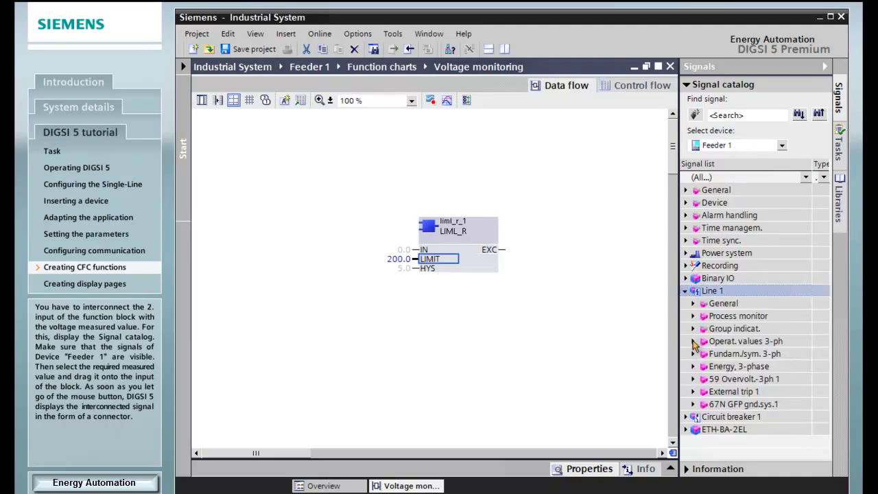
pyautogui.click(692, 341)
pyautogui.click(699, 391)
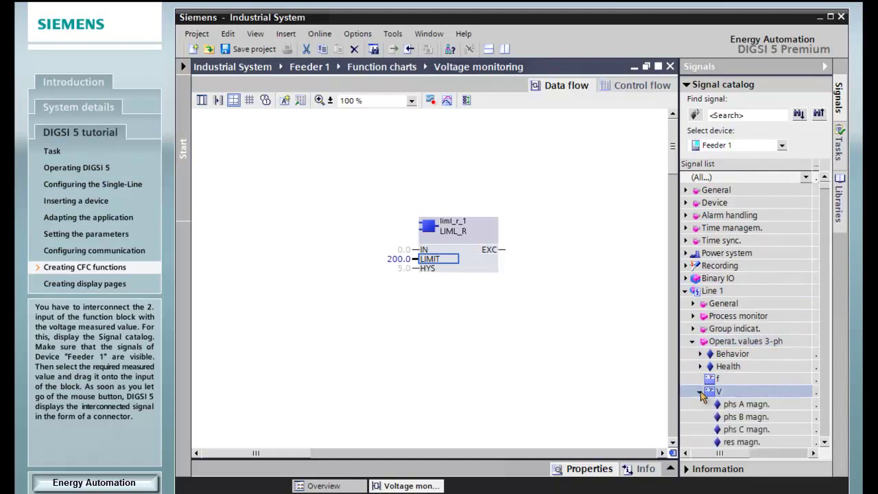
pyautogui.moveTo(721, 404); pyautogui.dragTo(426, 253)
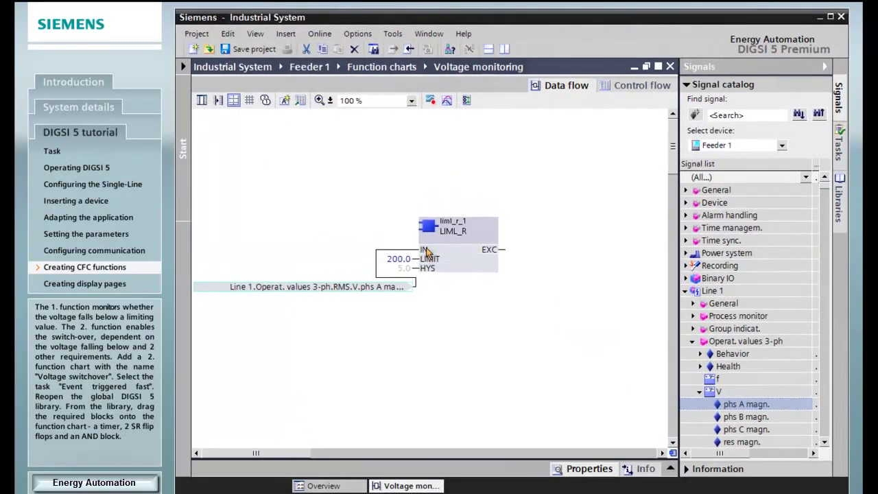
# Create a 'Voltage switchover' chart on the Fast Event-triggered task and open it
pyautogui.click(183, 67)
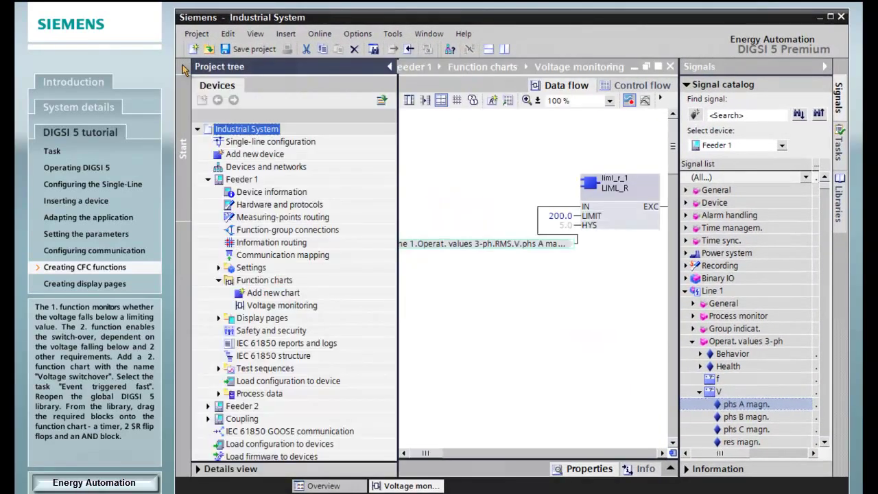
pyautogui.doubleClick(252, 293)
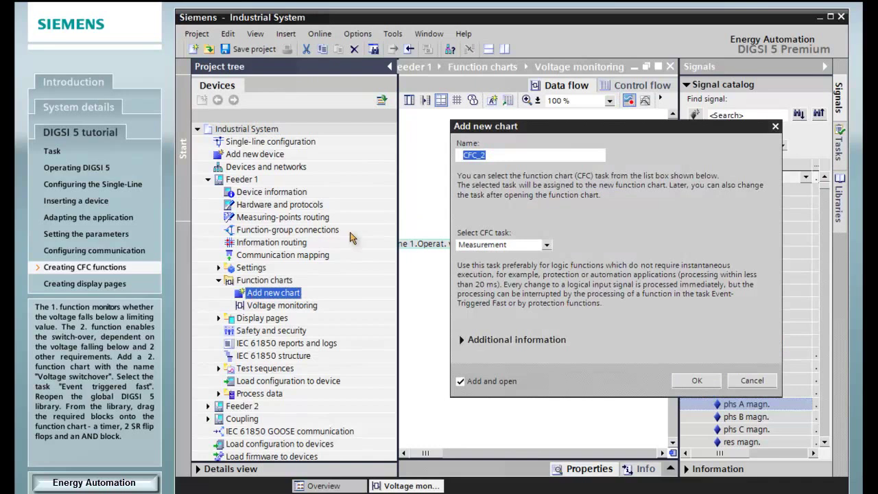
pyautogui.write('Voltage')
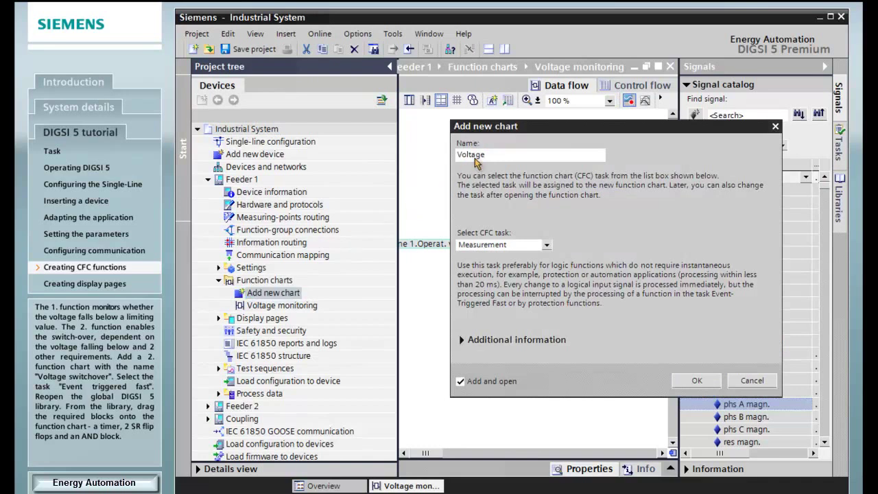
pyautogui.write(' switchover')
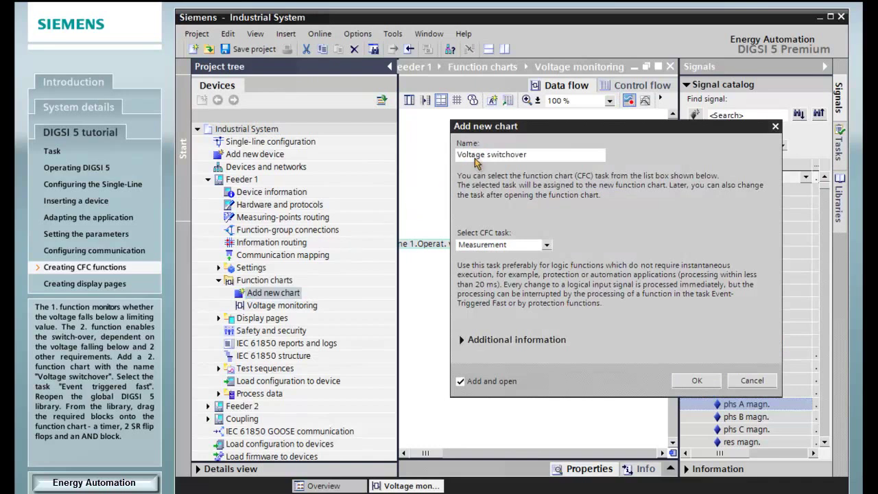
pyautogui.click(546, 245)
pyautogui.click(545, 260)
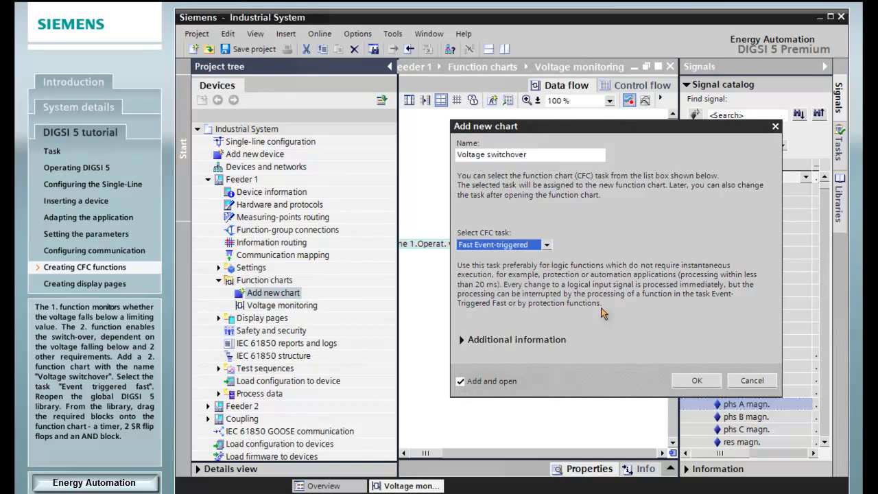
pyautogui.click(682, 382)
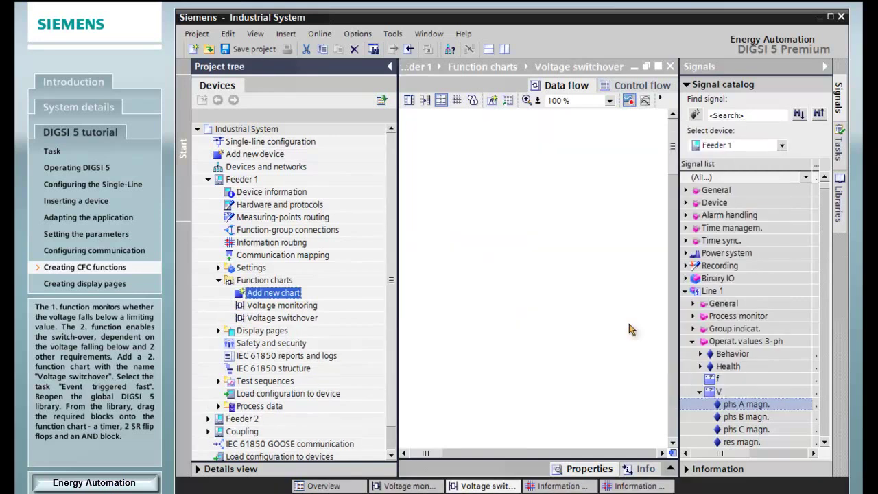
# Drop a TSHORT timer, two FF_SR flip-flops and an AND block onto the chart
pyautogui.click(390, 66)
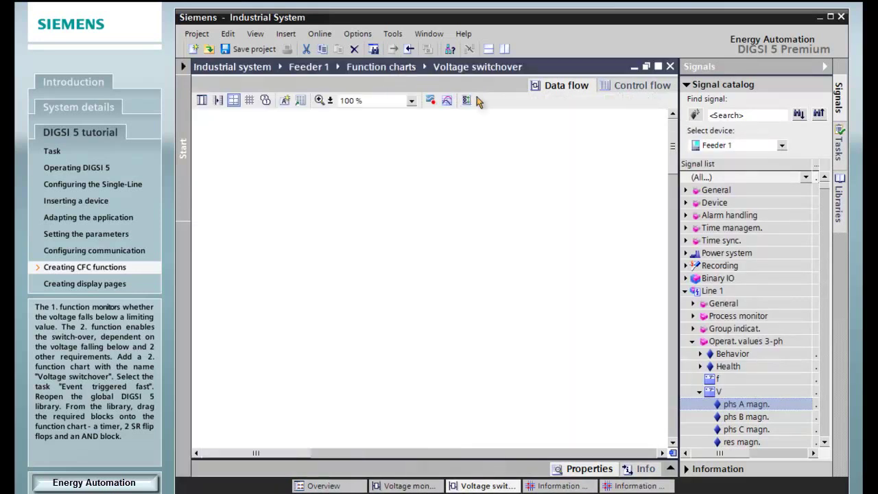
pyautogui.click(838, 206)
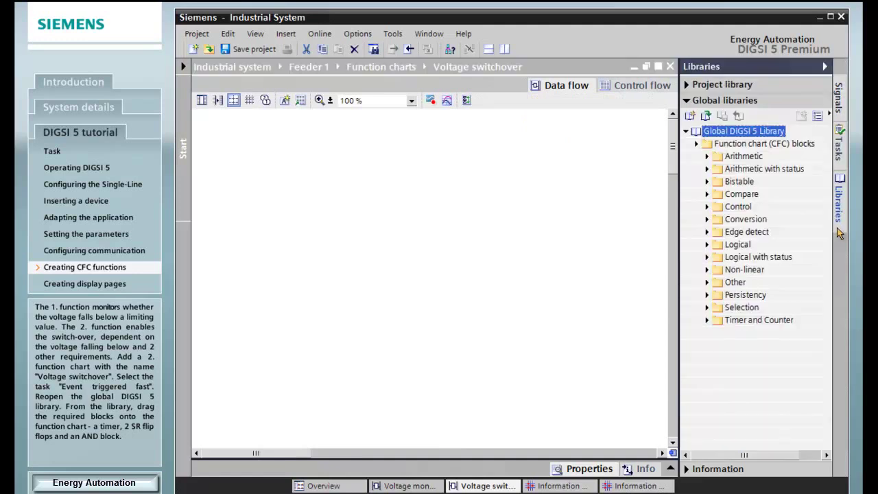
pyautogui.click(707, 320)
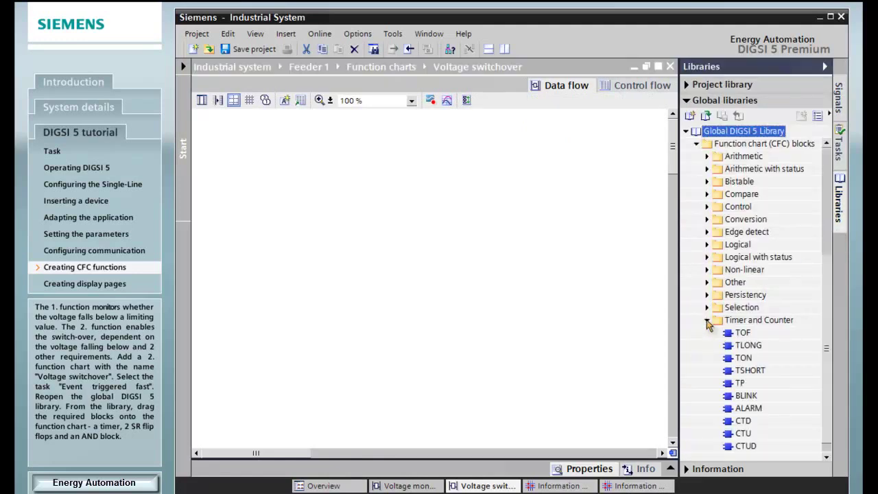
pyautogui.moveTo(728, 371); pyautogui.dragTo(346, 209)
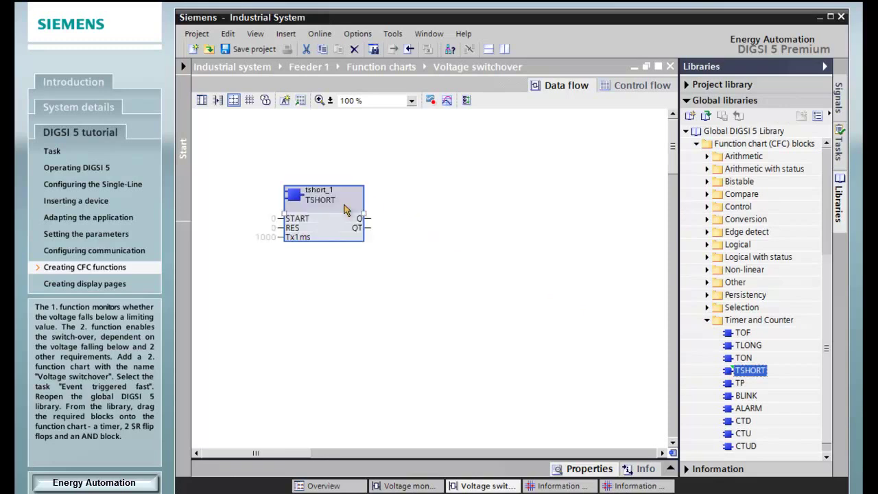
pyautogui.click(707, 182)
pyautogui.moveTo(742, 195); pyautogui.dragTo(346, 283)
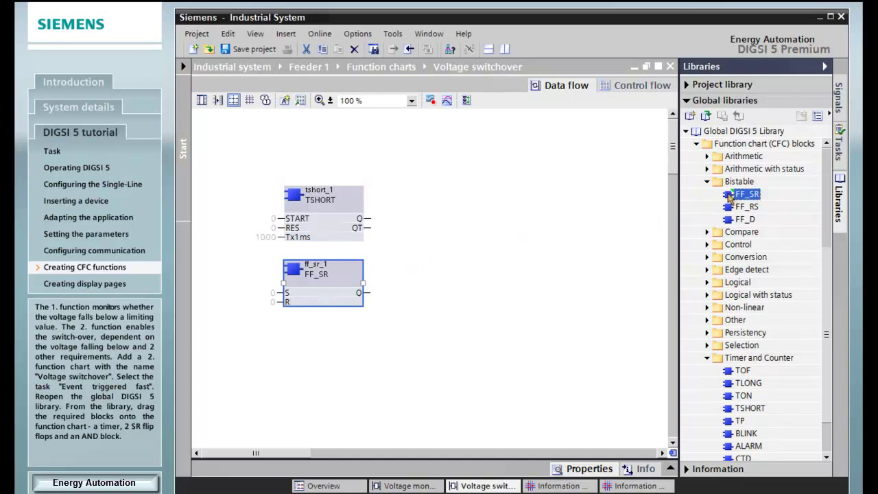
pyautogui.moveTo(731, 197); pyautogui.dragTo(347, 349)
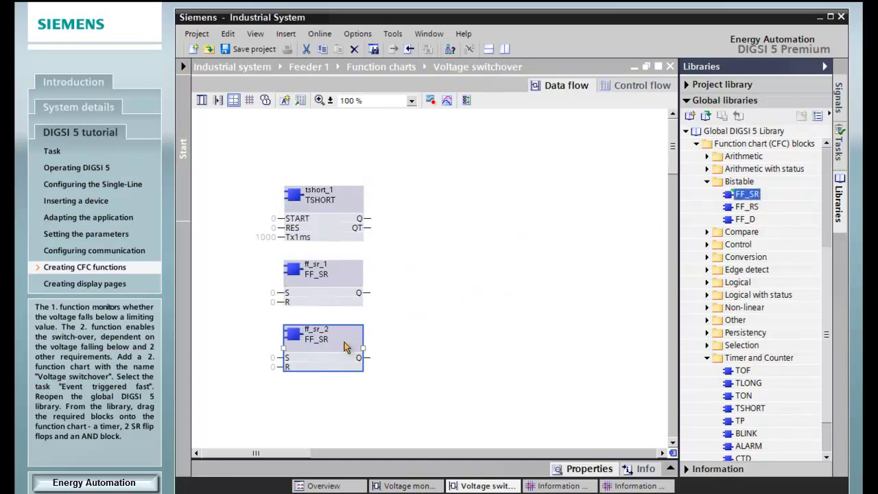
pyautogui.click(707, 283)
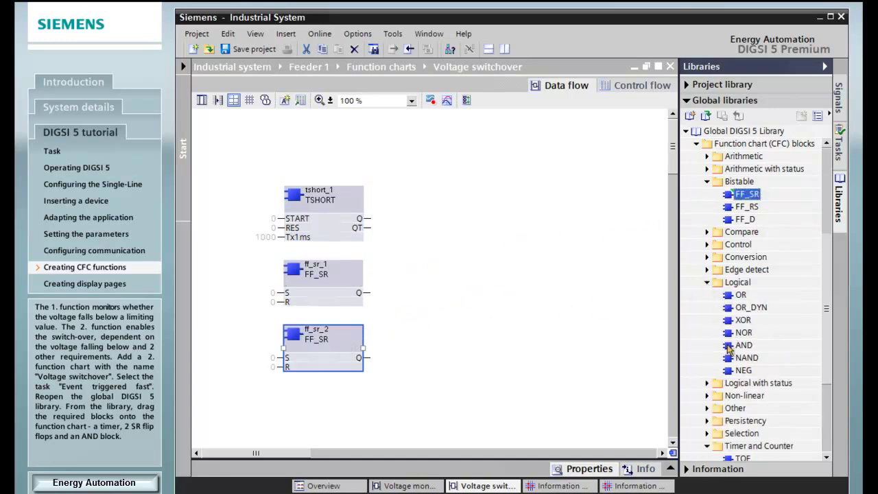
pyautogui.moveTo(732, 346); pyautogui.dragTo(499, 284)
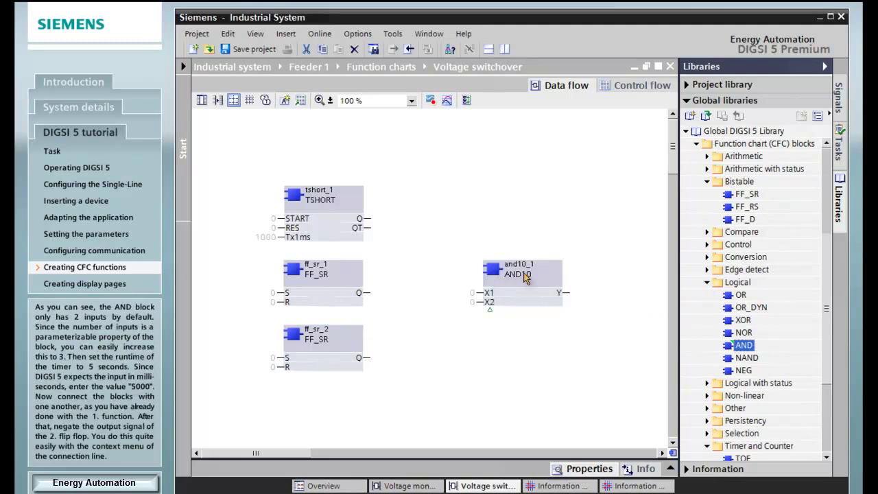
# Make input X3 of the and10_1 block visible in its I/O properties
pyautogui.click(525, 277)
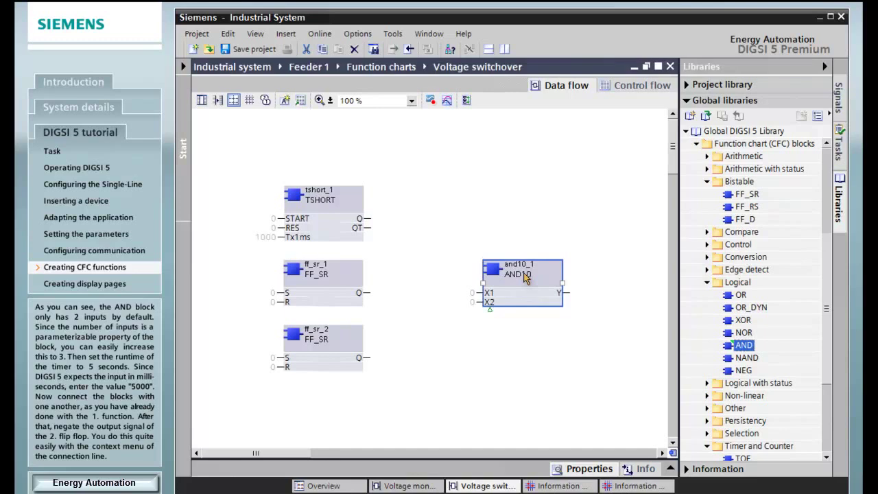
pyautogui.click(670, 469)
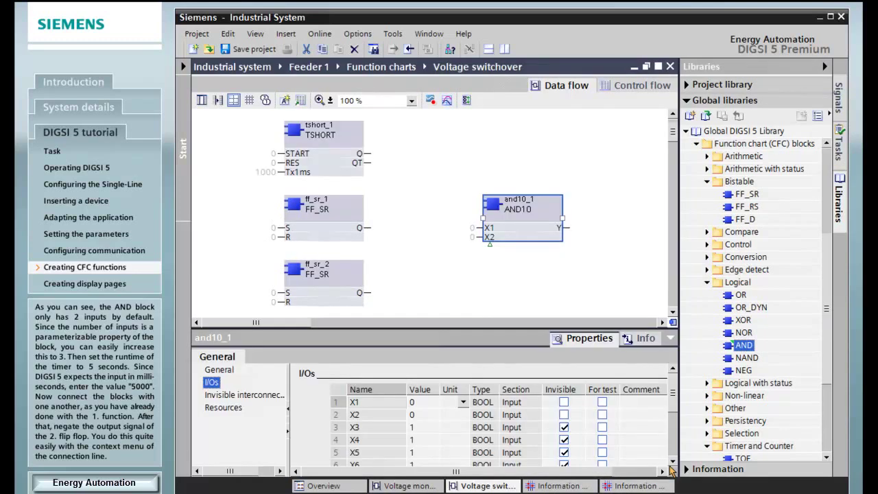
pyautogui.click(563, 427)
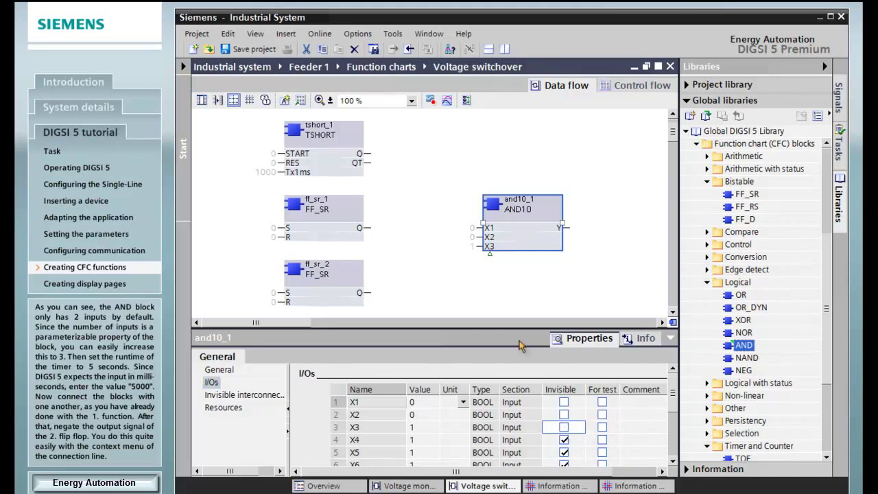
# Set the tshort_1 timer's Tx1ms runtime from 1000 to 5000
pyautogui.click(355, 136)
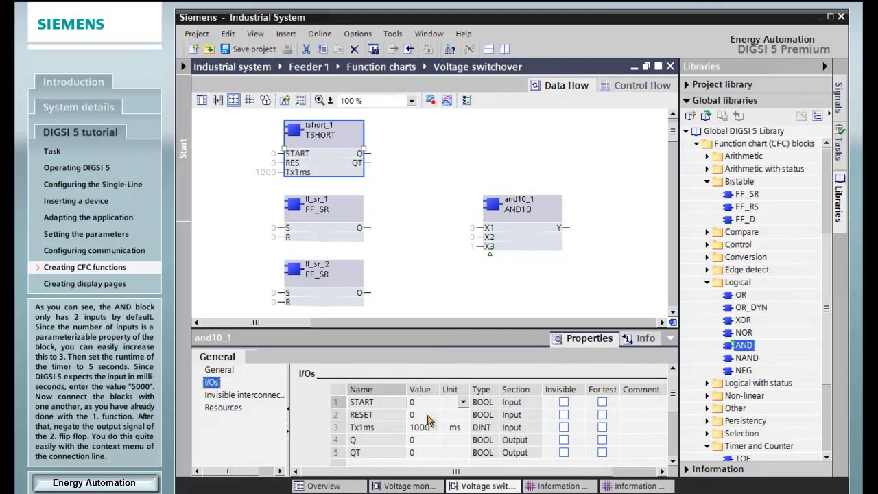
pyautogui.click(431, 427)
pyautogui.doubleClick(432, 430)
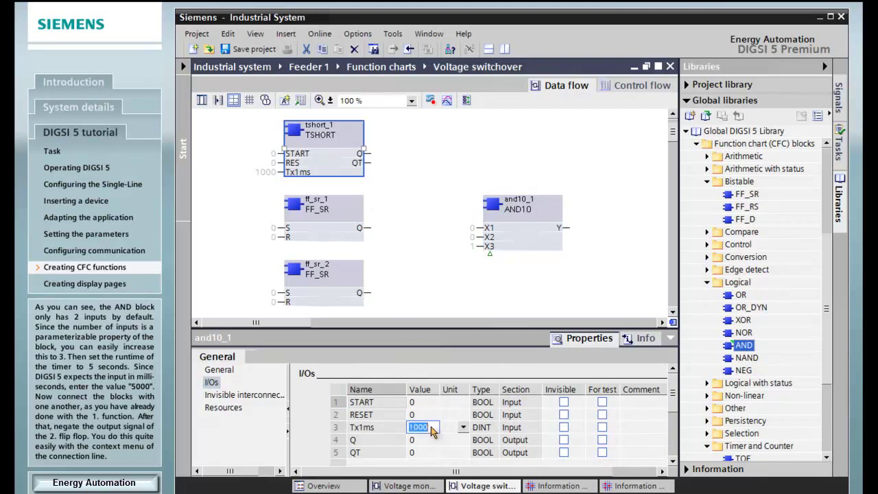
pyautogui.write('5000')
pyautogui.press('Return')
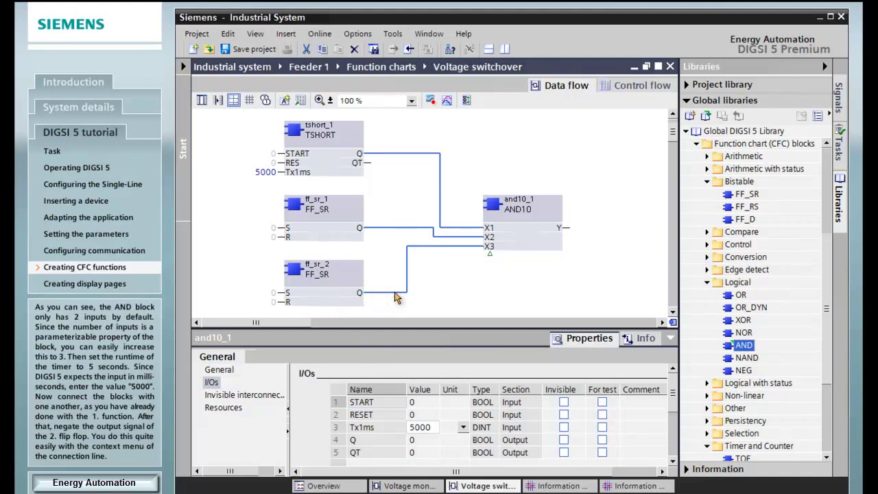
# Negate the ff_sr_2 signal feeding AND input X3 and collapse the Properties panel
pyautogui.rightClick(396, 292)
pyautogui.click(418, 321)
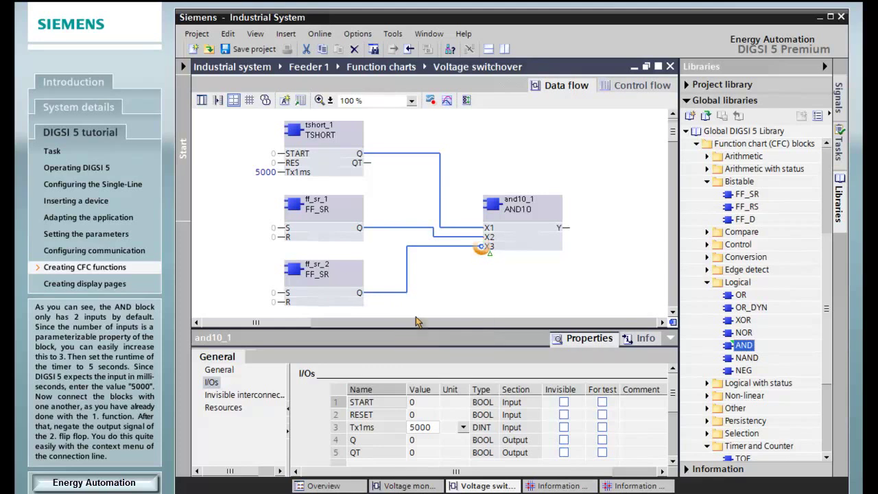
pyautogui.click(670, 338)
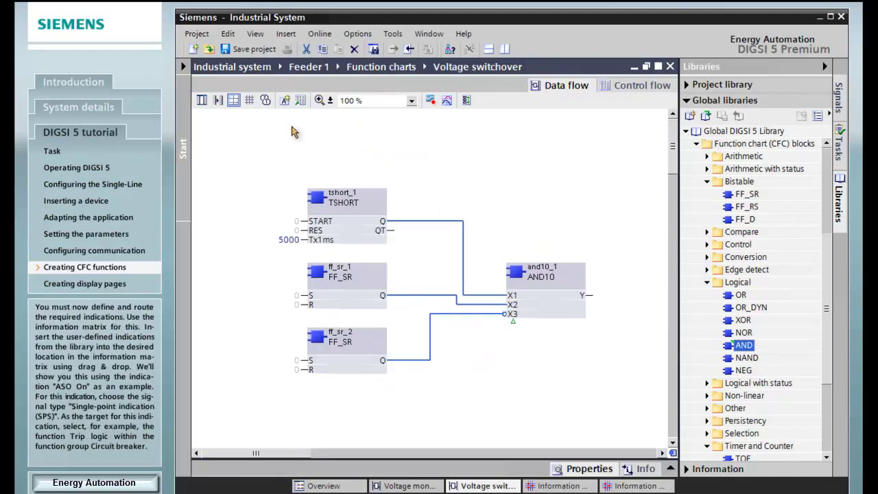
# Open Feeder 1's information routing matrix and select Single-point indication (SPS) under User-defined signals
pyautogui.click(184, 67)
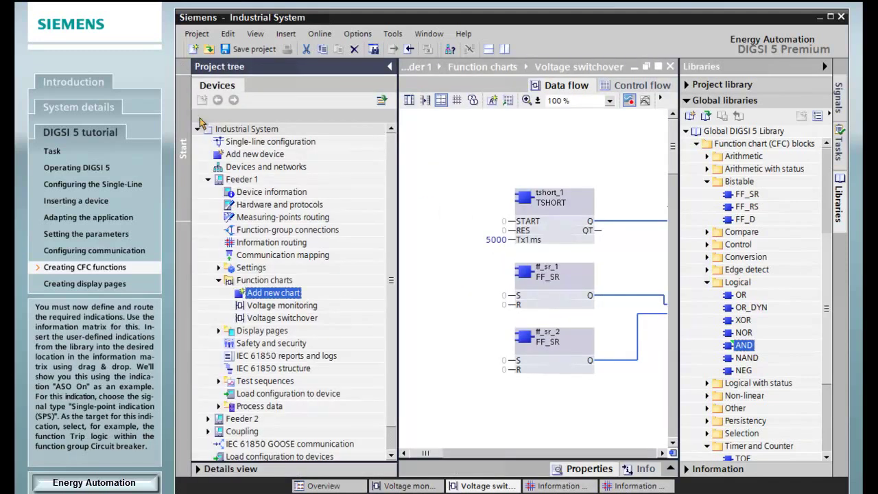
pyautogui.doubleClick(242, 244)
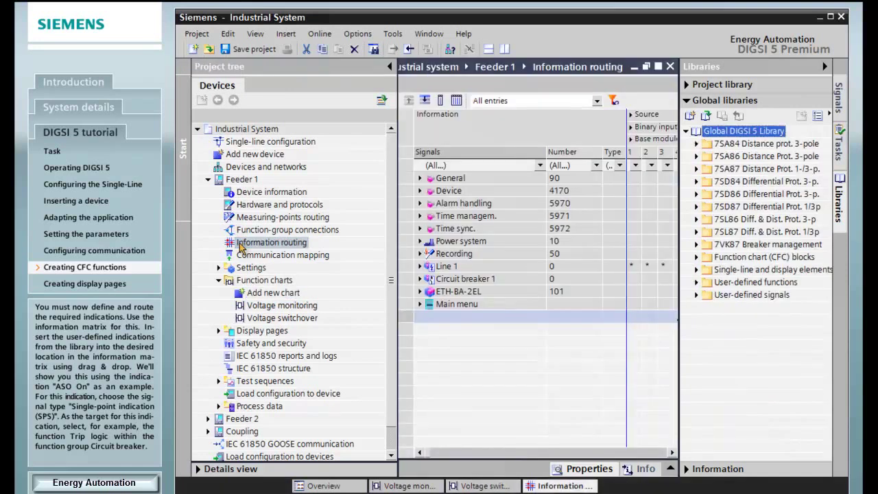
pyautogui.click(389, 68)
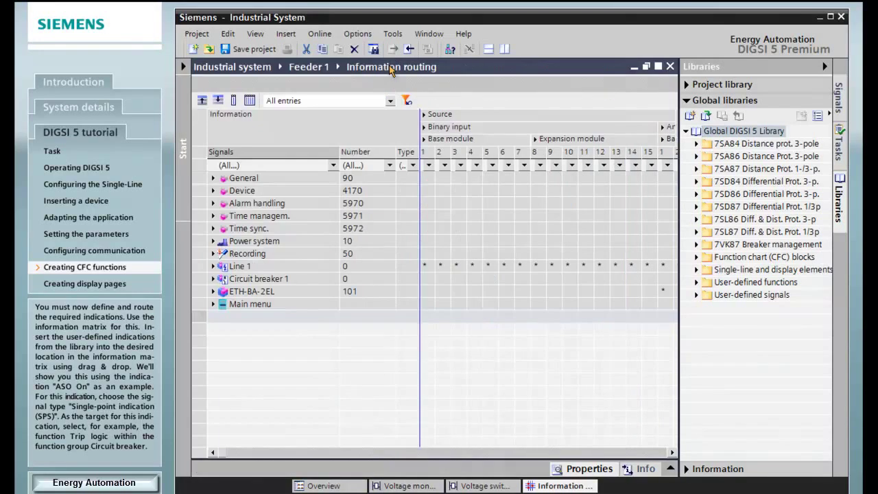
pyautogui.click(696, 295)
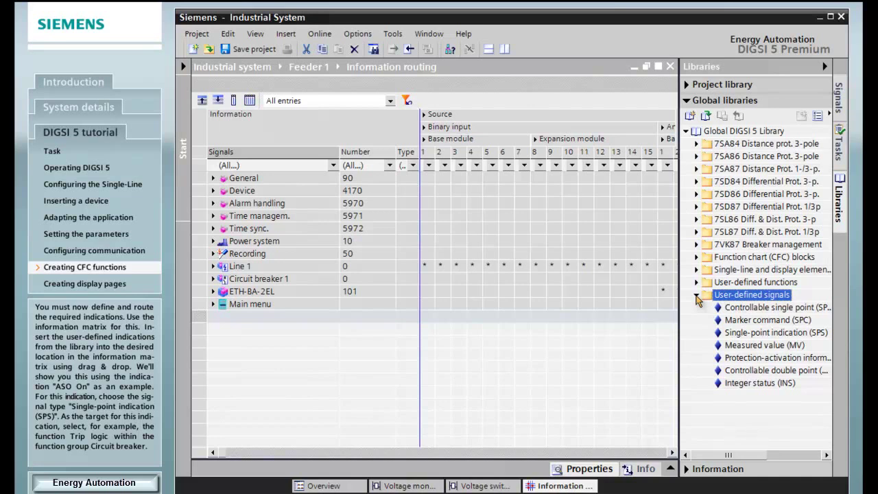
pyautogui.click(719, 333)
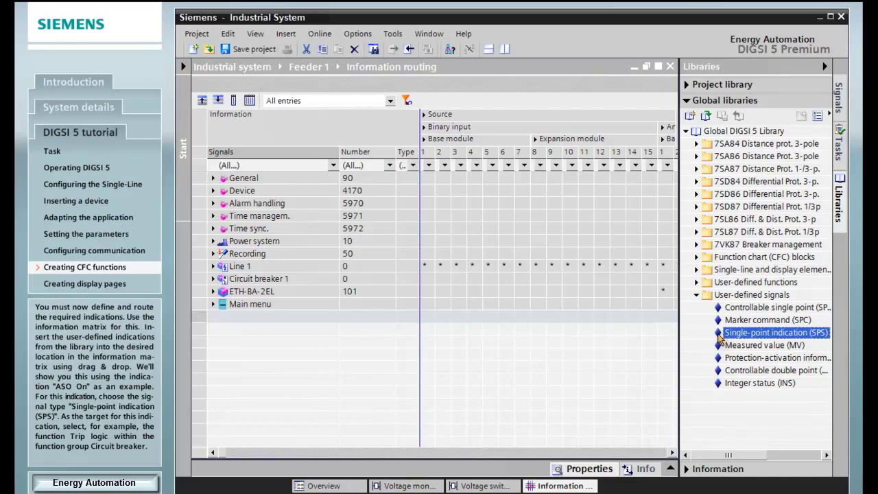
# Expand Circuit breaker 1 and its Trip logic to list the Health and Trip signals
pyautogui.click(213, 278)
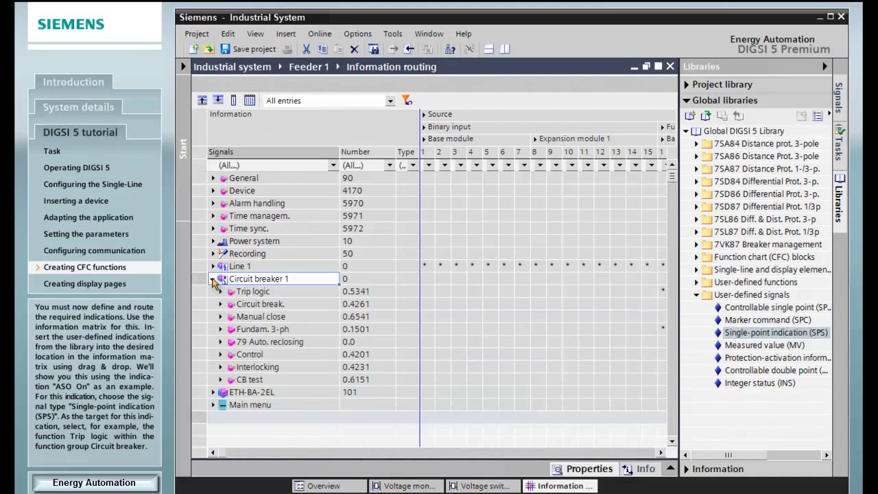
pyautogui.click(672, 442)
pyautogui.click(672, 442)
pyautogui.click(672, 443)
pyautogui.click(672, 443)
pyautogui.click(672, 443)
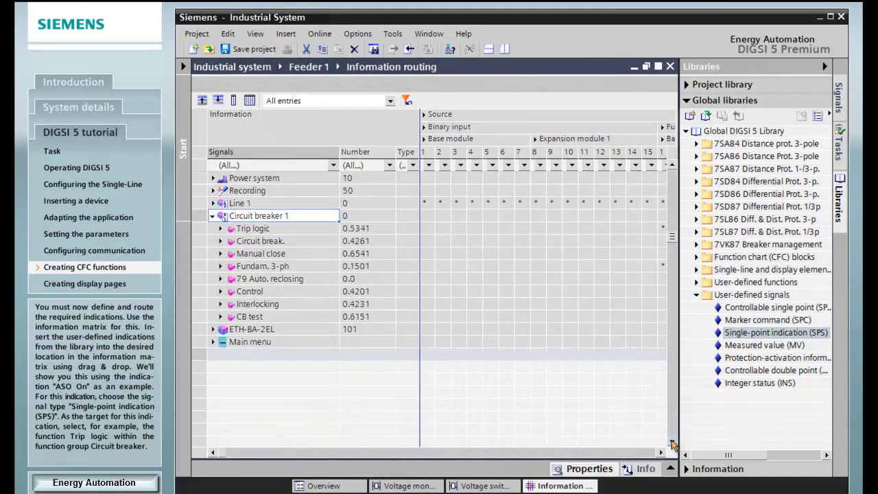
pyautogui.click(671, 443)
pyautogui.click(672, 442)
pyautogui.click(672, 443)
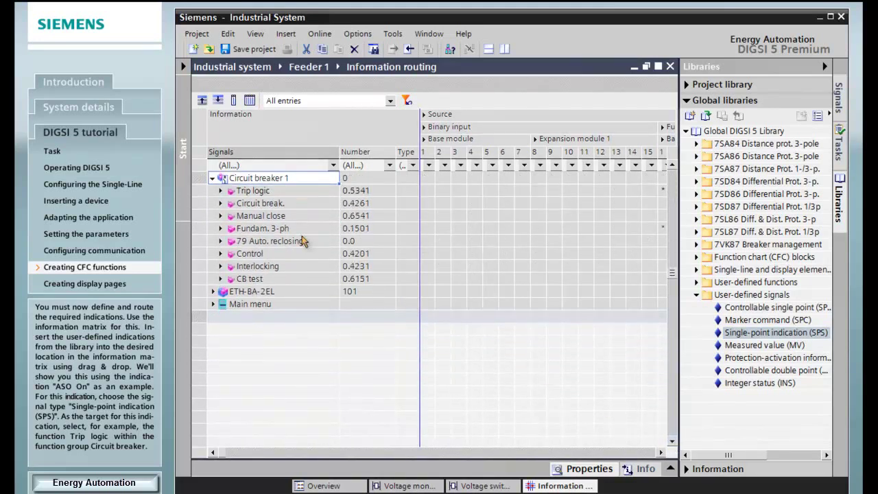
pyautogui.click(220, 190)
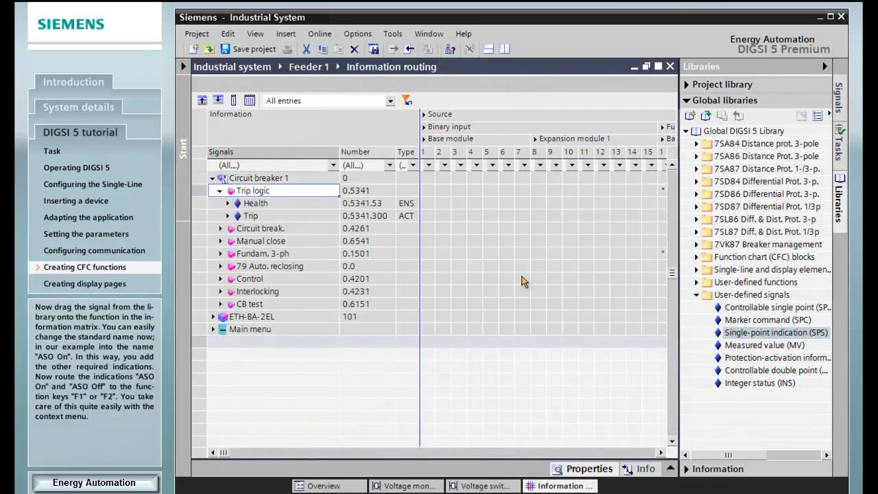
# Add a single-point indication under Trip logic and name it 'ASO On'
pyautogui.click(719, 334)
pyautogui.moveTo(719, 334); pyautogui.dragTo(238, 218)
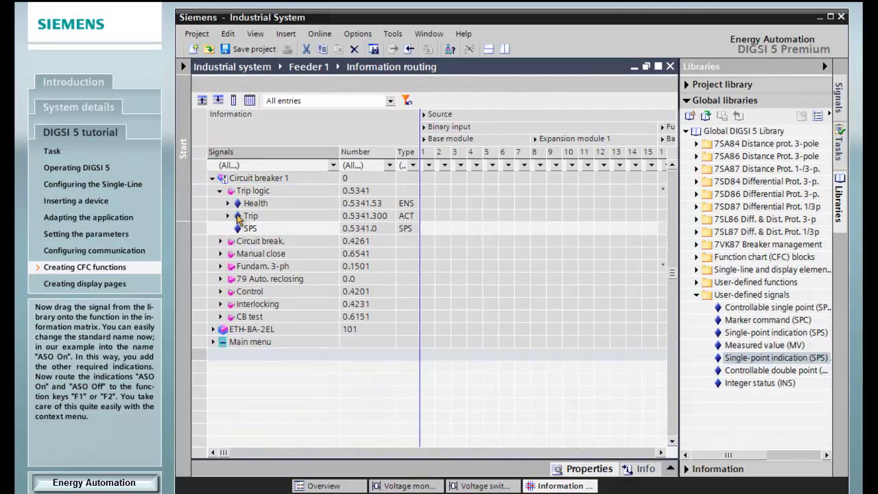
pyautogui.click(257, 230)
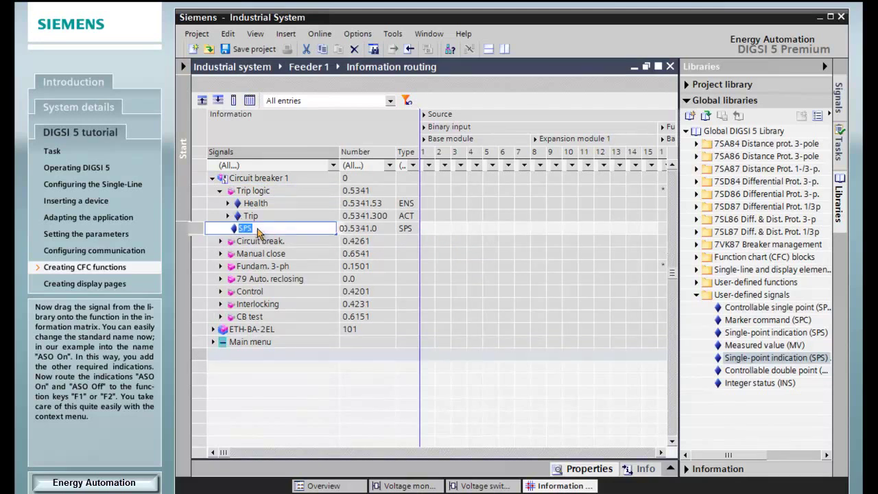
pyautogui.write('ASO On')
pyautogui.press('Return')
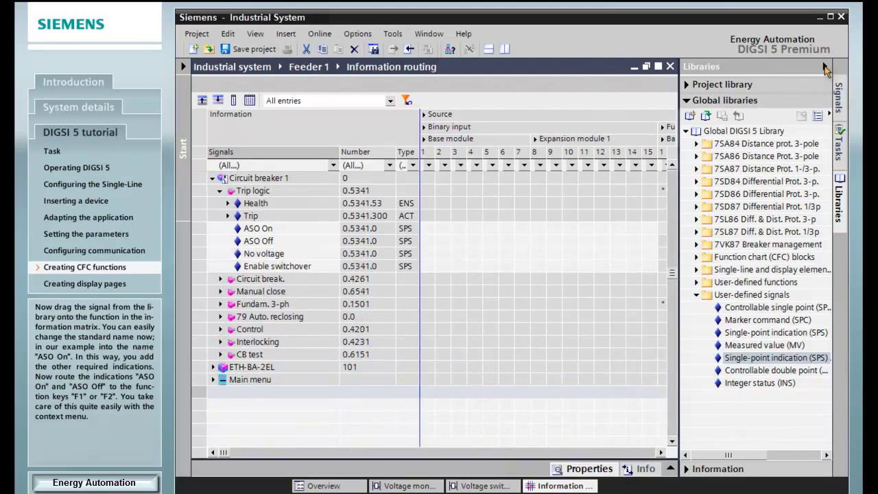
# Collapse the Libraries pane and route ASO On to key 1, ASO Off to key 2, as trigger pulse (P)
pyautogui.click(824, 66)
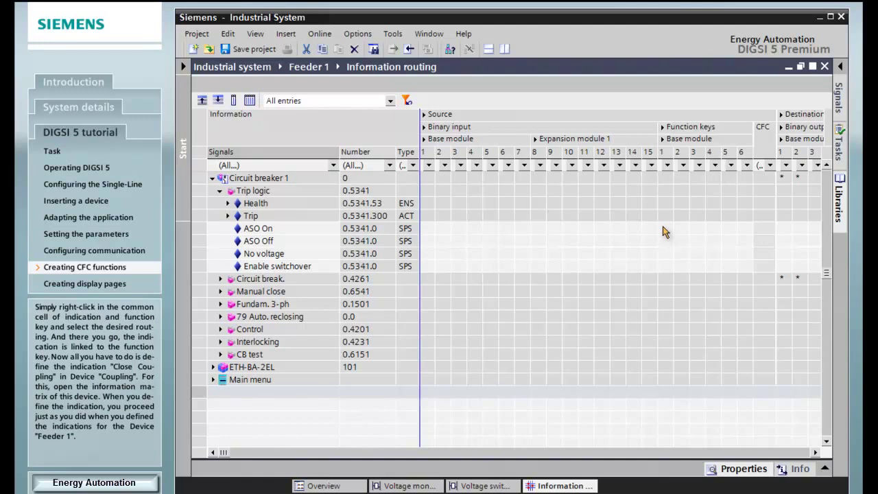
pyautogui.rightClick(663, 232)
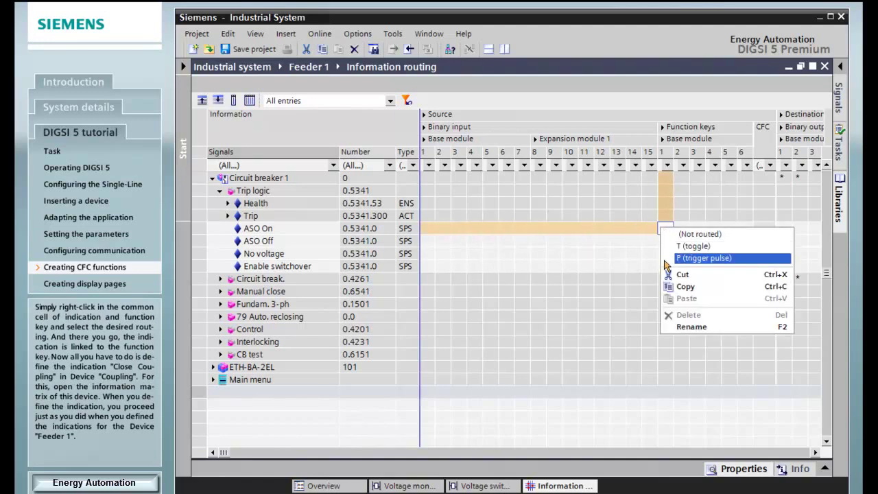
pyautogui.click(669, 258)
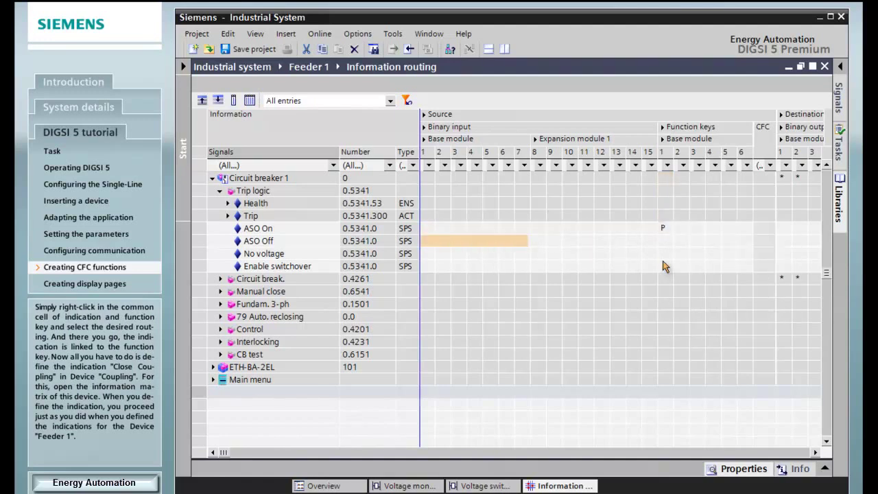
pyautogui.rightClick(681, 240)
pyautogui.click(683, 271)
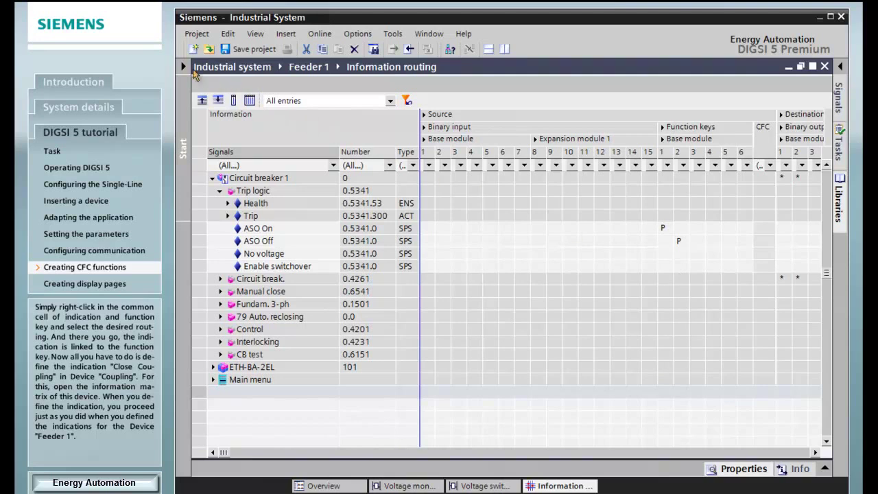
# Add a Close Coupling SPS under Trip logic in Coupling's information routing, then return to Voltage switchover
pyautogui.click(184, 67)
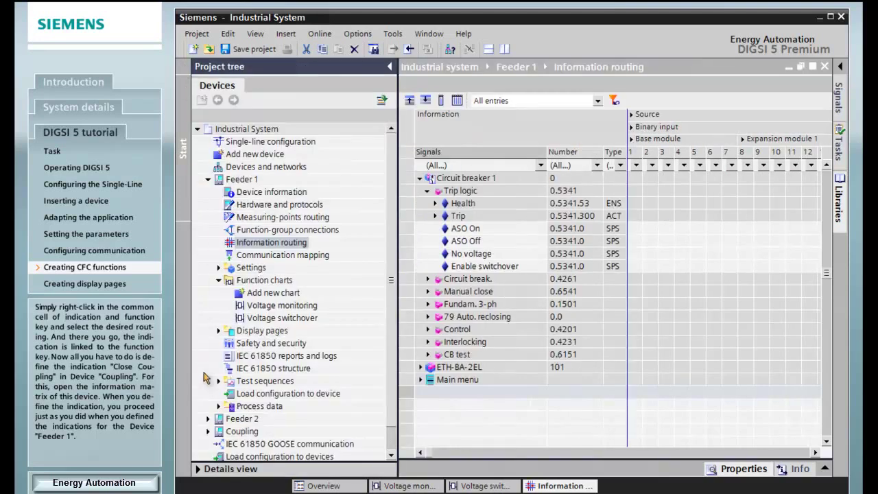
pyautogui.click(208, 431)
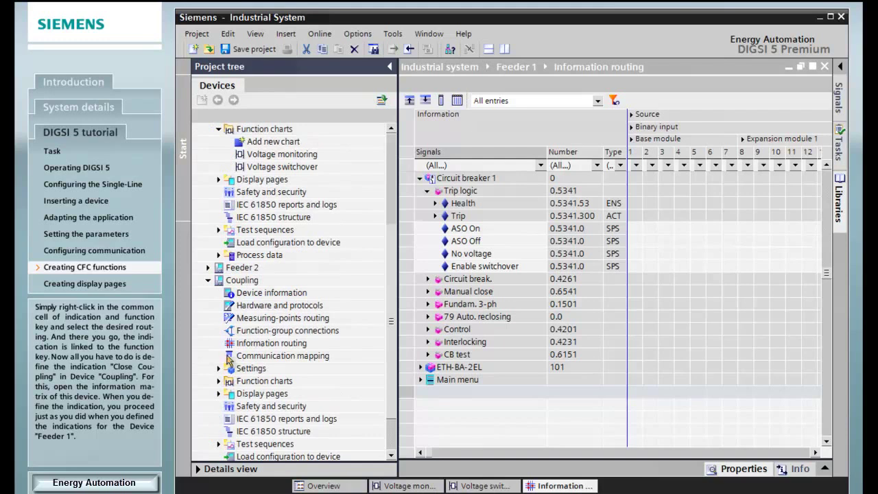
pyautogui.doubleClick(231, 347)
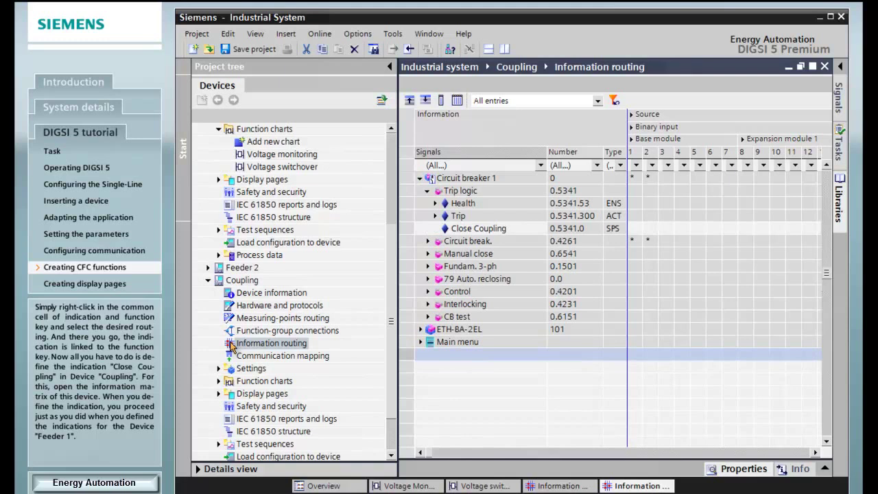
pyautogui.click(514, 487)
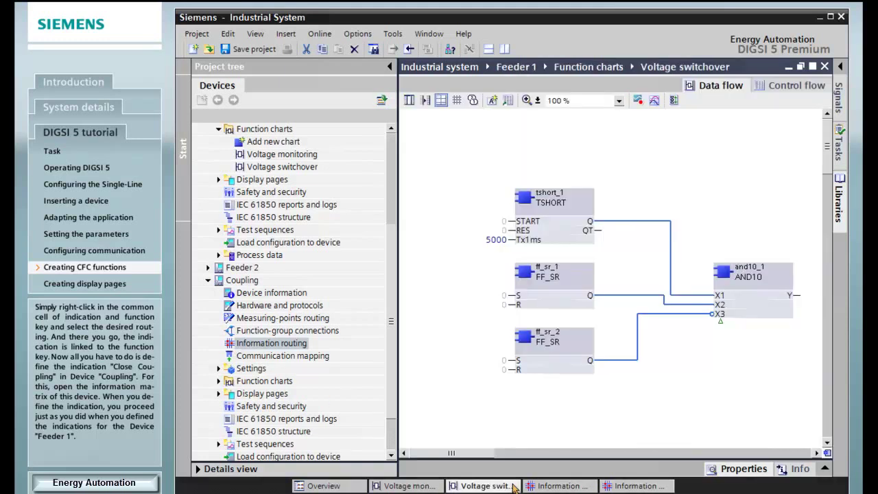
# From Signals > Circuit breaker 1 > Trip logic, drag ASO On onto ff_sr_1's set input
pyautogui.click(390, 67)
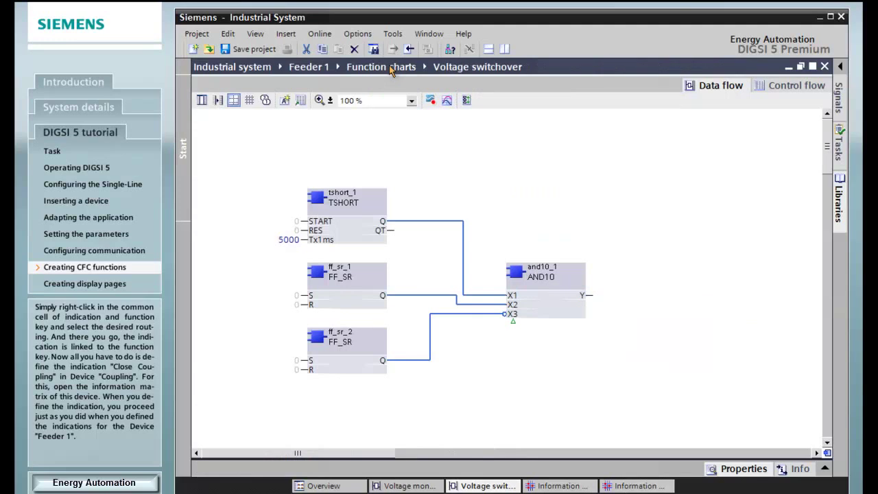
pyautogui.click(840, 99)
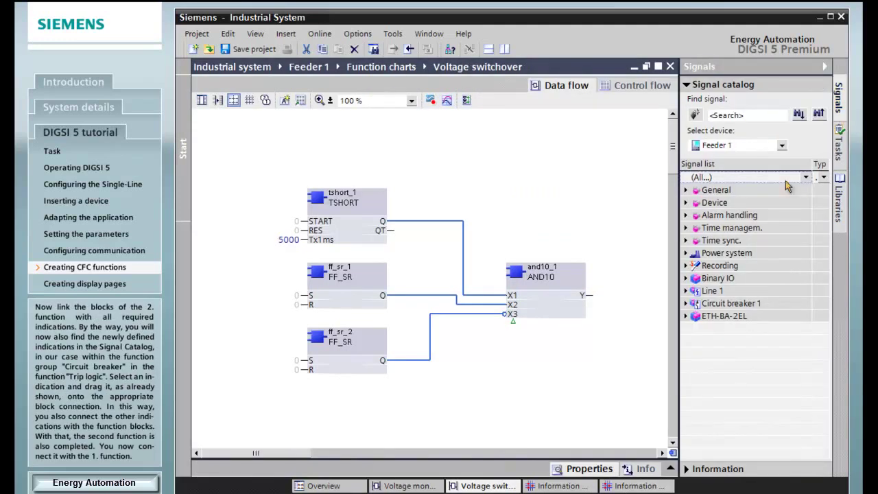
pyautogui.click(685, 303)
pyautogui.click(692, 316)
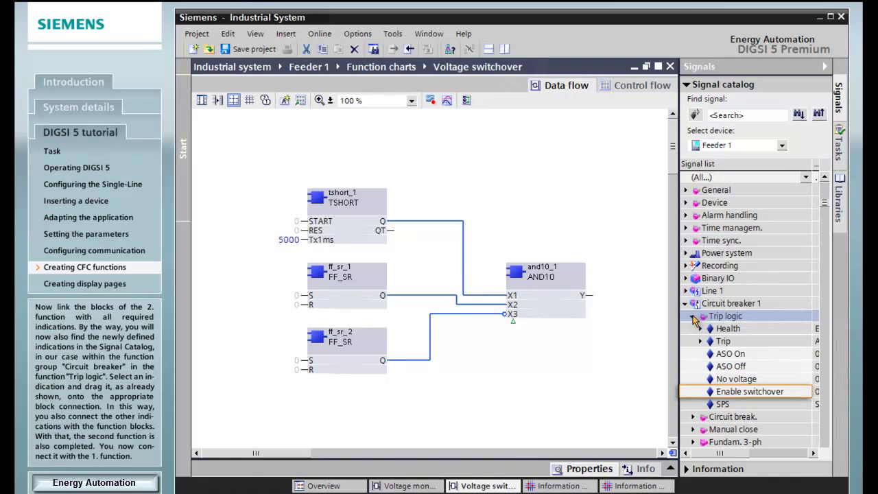
pyautogui.click(711, 357)
pyautogui.moveTo(711, 358); pyautogui.dragTo(314, 298)
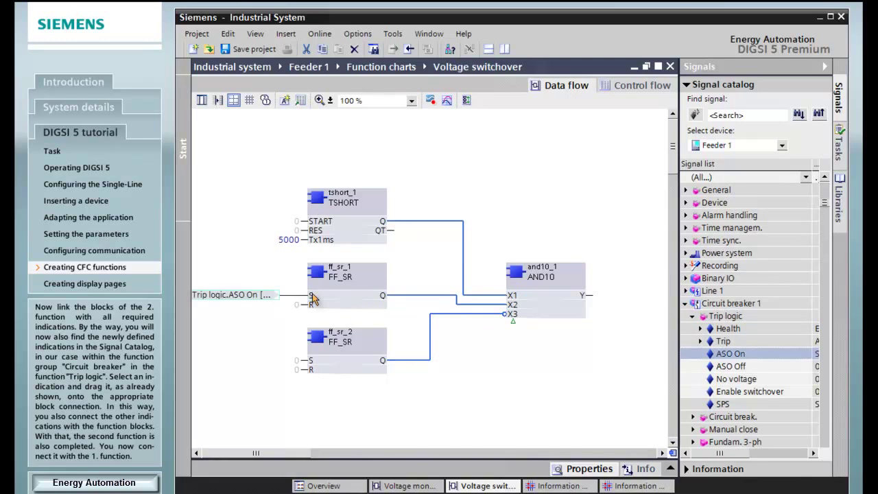
pyautogui.click(825, 67)
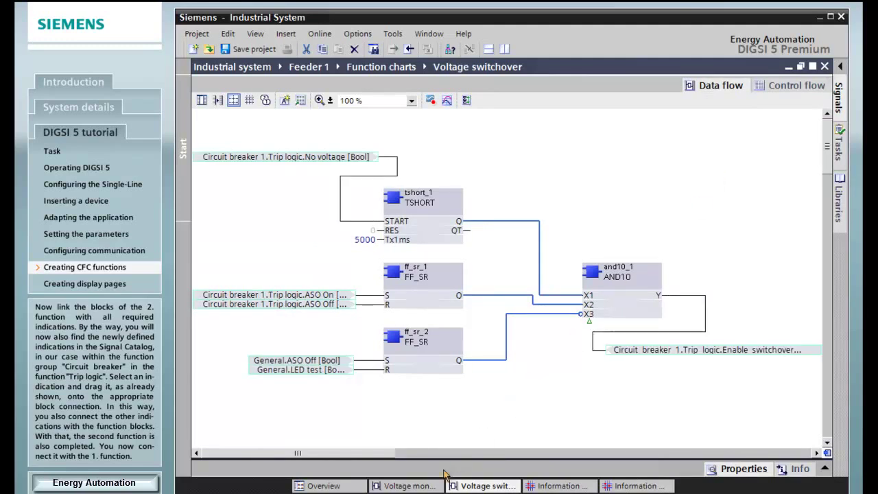
# In the Voltage monitoring chart, drag No voltage onto the LIML_R block's EXC output
pyautogui.click(432, 487)
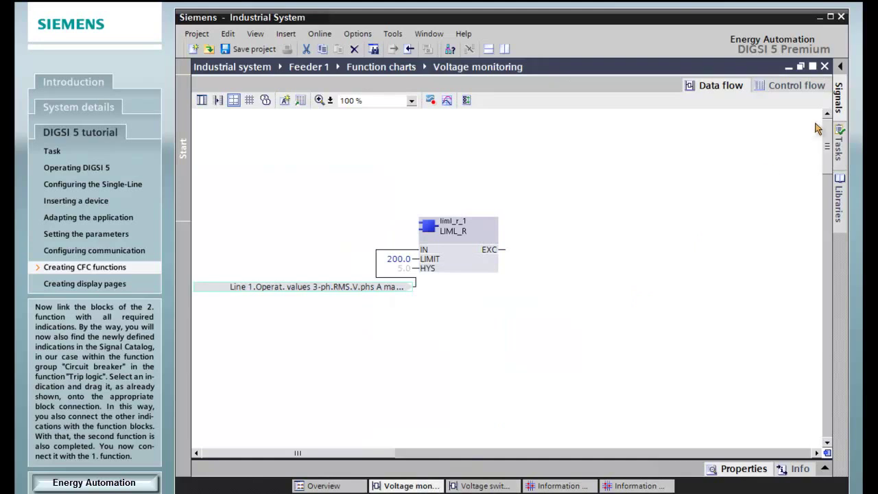
pyautogui.click(843, 103)
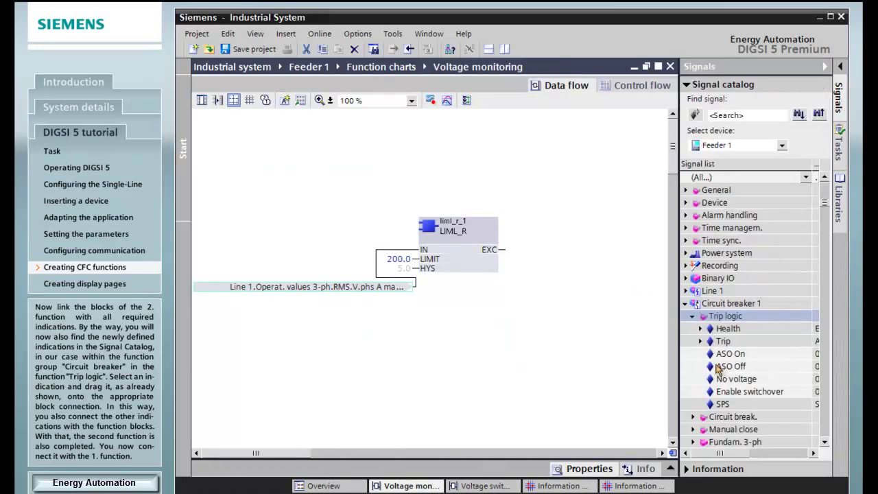
pyautogui.moveTo(710, 377); pyautogui.dragTo(489, 251)
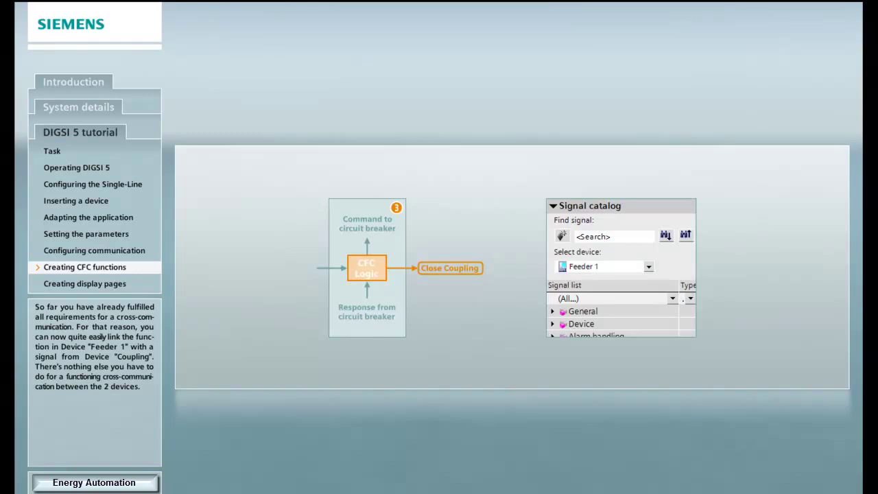
# Choose Coupling in the signal catalog's Select device dropdown
pyautogui.click(649, 268)
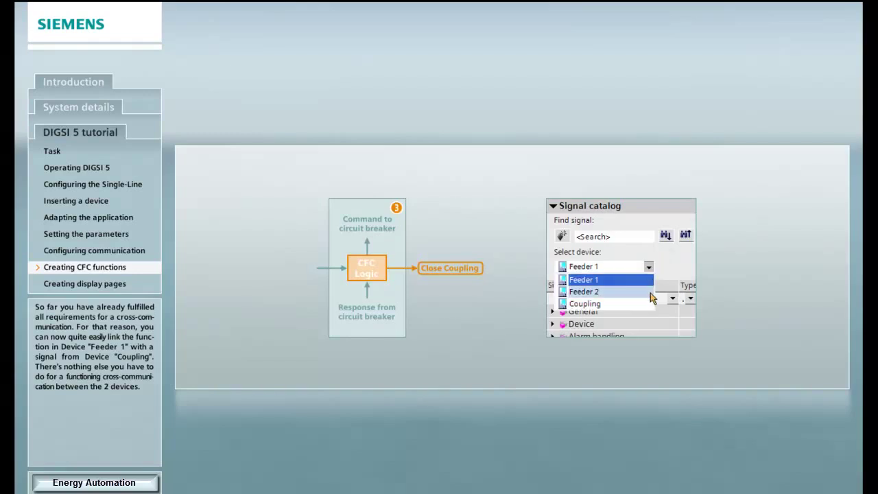
pyautogui.click(650, 306)
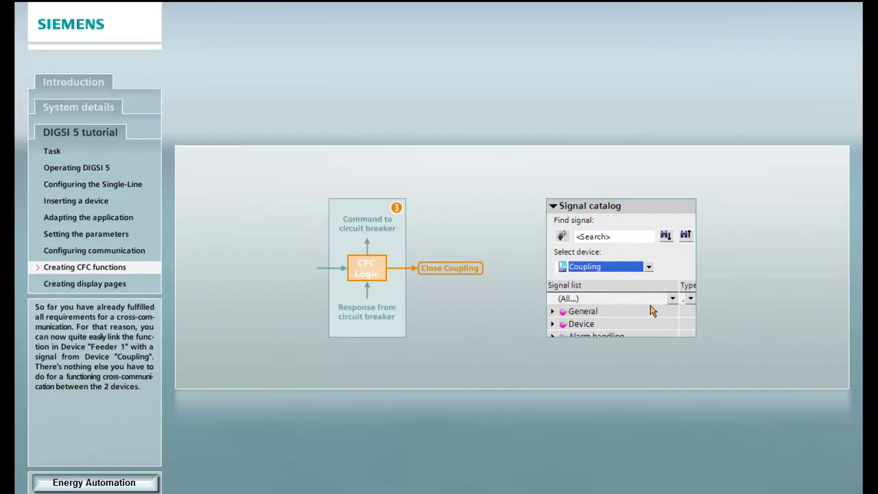